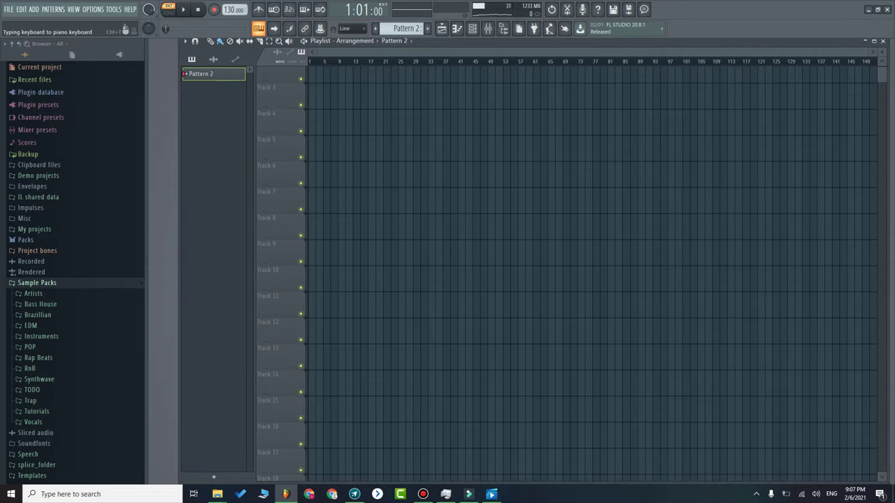
- Toggle typing keyboard to piano keyboard off and on again, and play a test note
{"action": "key", "text": "ctrl+t"}
{"action": "key", "text": "ctrl+t"}
{"action": "key", "text": "e"}
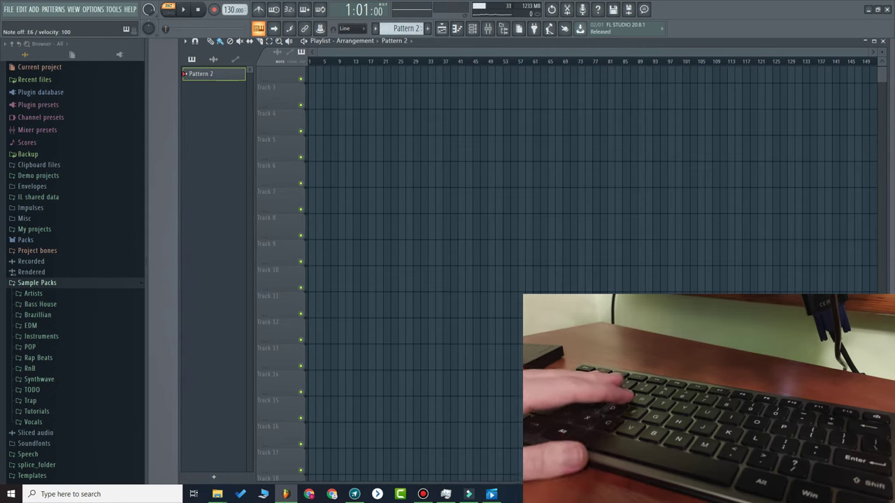
- Select C4 as the base note of the typing keyboard
{"action": "right_click", "coordinate": [259, 30]}
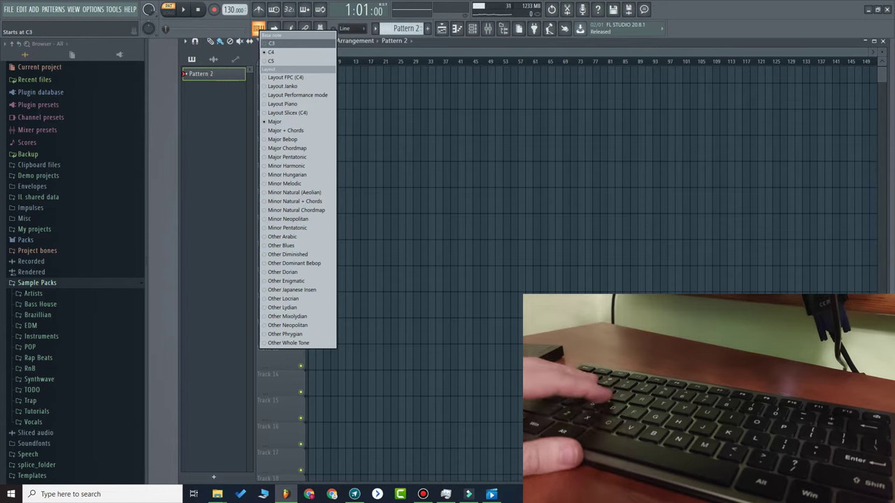
{"action": "left_click", "coordinate": [258, 29]}
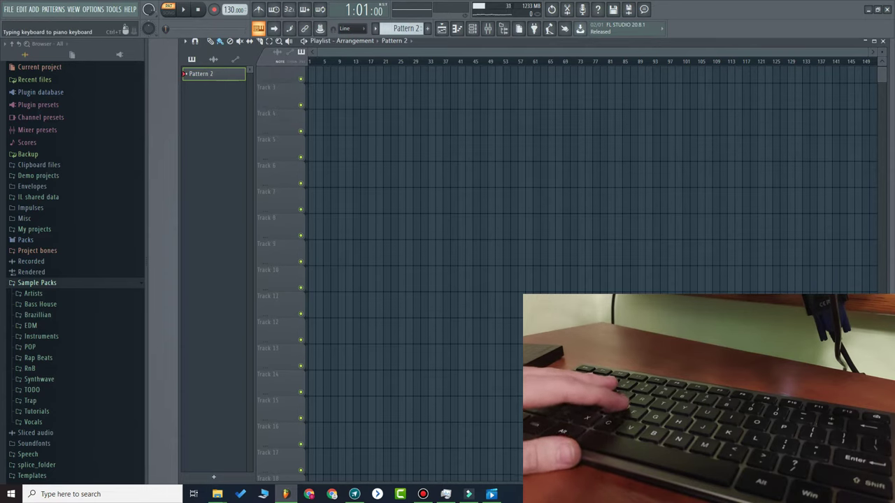
{"action": "right_click", "coordinate": [258, 28]}
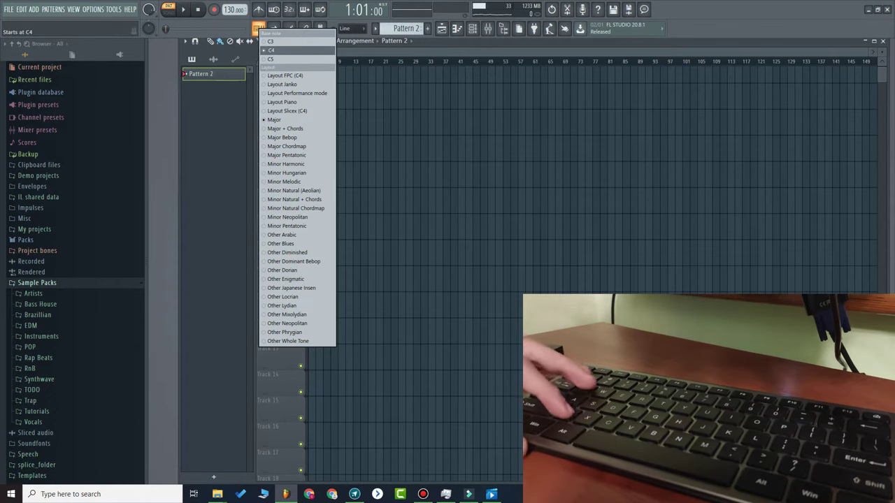
{"action": "left_click", "coordinate": [272, 50]}
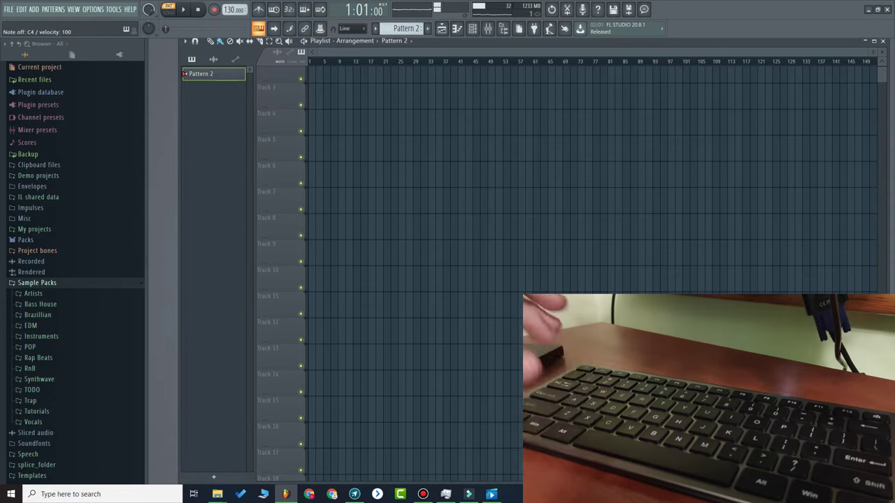
- Try C3 and C5 as the typing keyboard's base note and play the lowest key
{"action": "right_click", "coordinate": [258, 28]}
{"action": "left_click", "coordinate": [273, 41]}
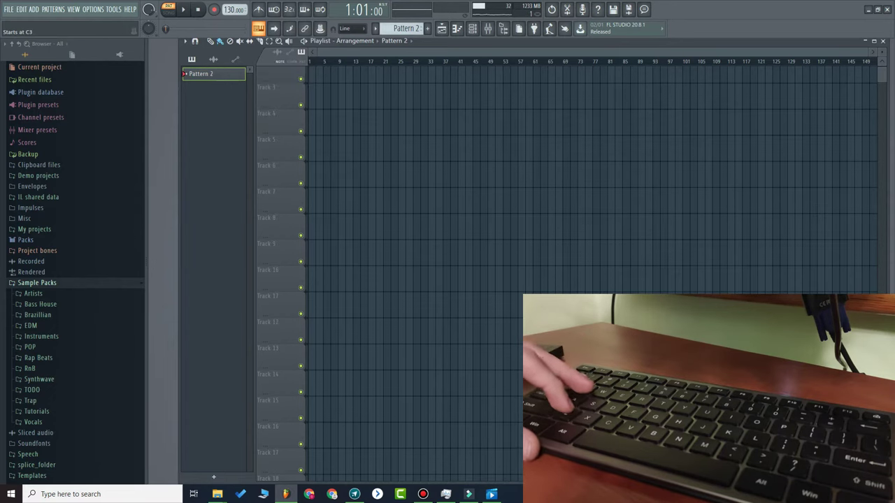
{"action": "right_click", "coordinate": [258, 27]}
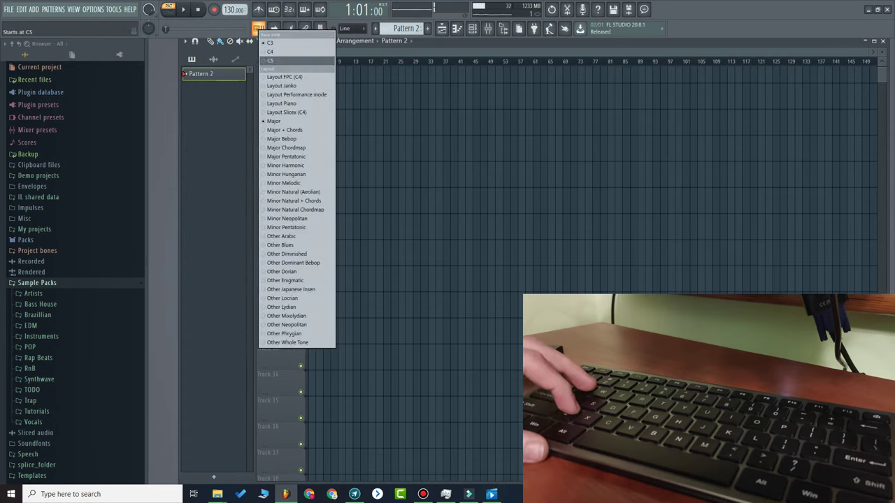
{"action": "left_click", "coordinate": [273, 61]}
{"action": "key", "text": "z"}
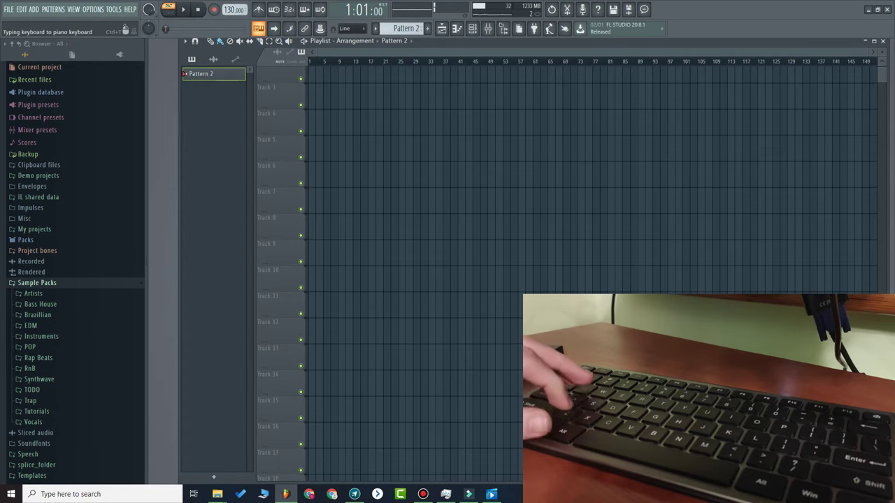
- Set the typing keyboard's base note to C4 and its note layout to Layout Piano
{"action": "right_click", "coordinate": [258, 28]}
{"action": "left_click", "coordinate": [299, 51]}
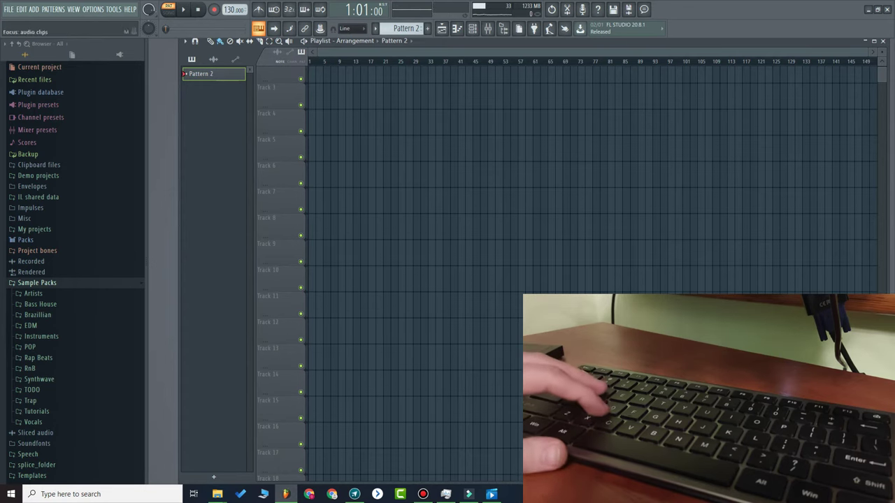
{"action": "right_click", "coordinate": [258, 28]}
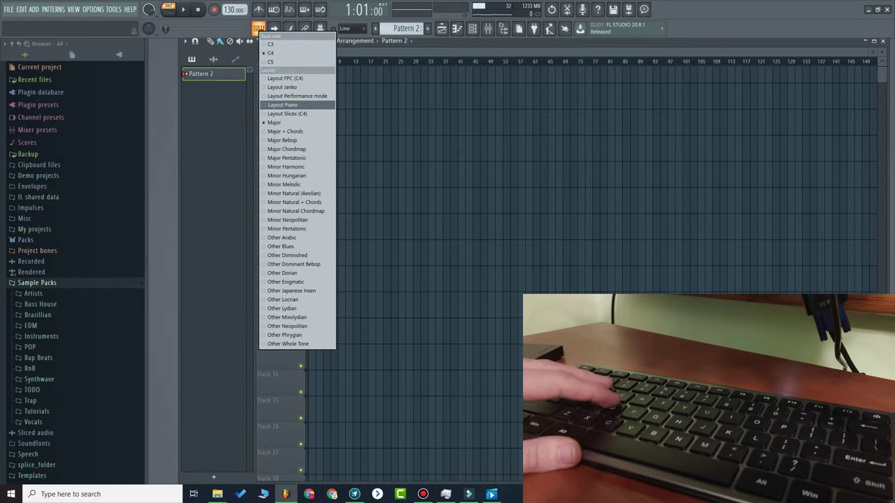
{"action": "left_click", "coordinate": [283, 105]}
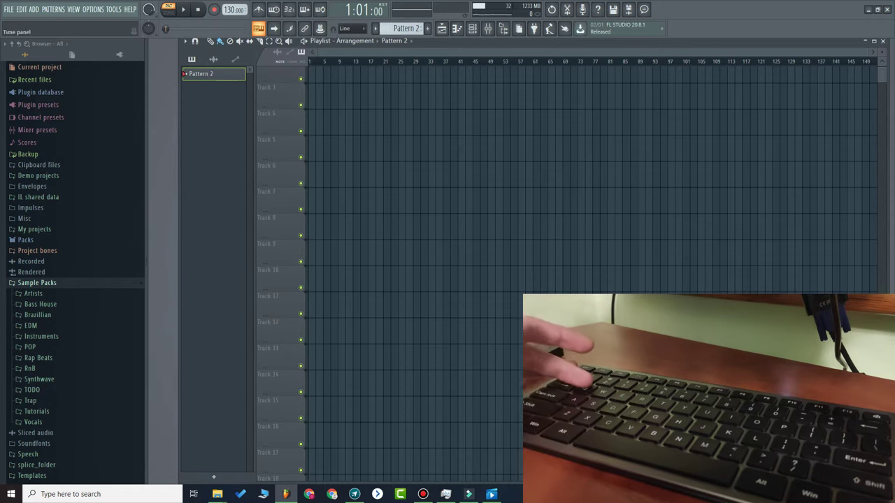
- Open the piano roll of the FL Keys channel
{"action": "key", "text": "F6"}
{"action": "right_click", "coordinate": [466, 274]}
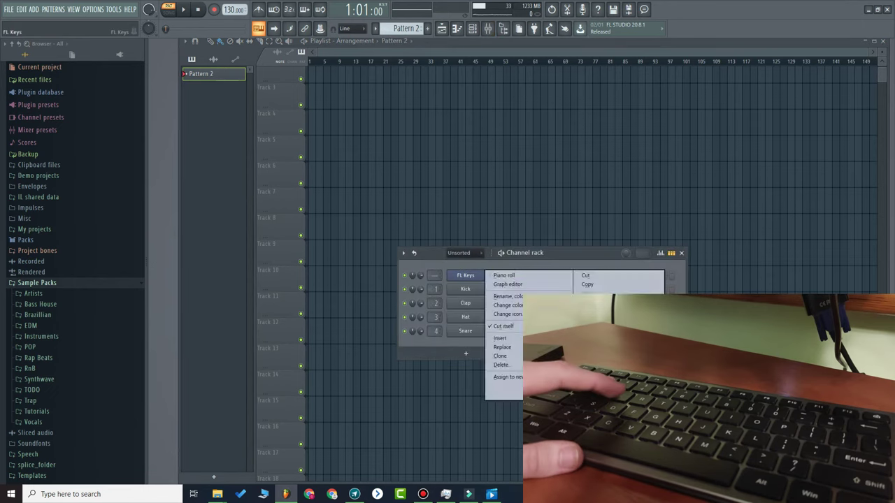
{"action": "left_click", "coordinate": [502, 275]}
{"action": "key", "text": "Escape"}
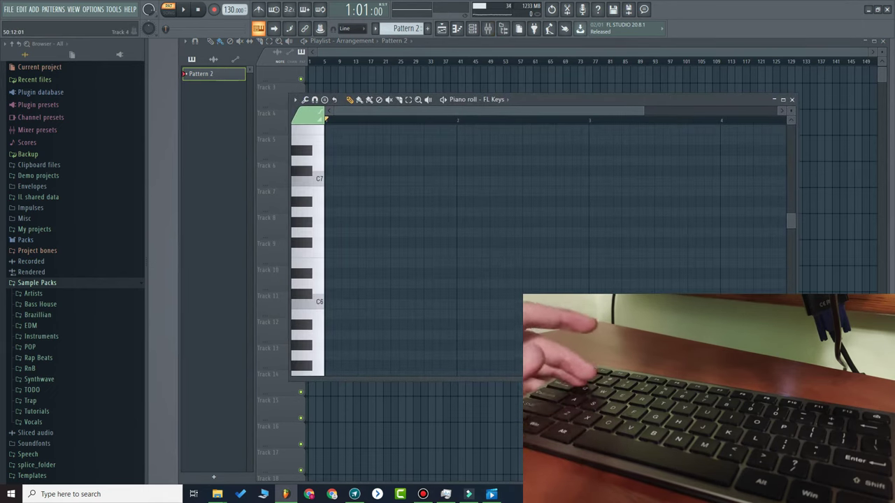
- Play white-key notes from C5 upwards on the typing keyboard to see them on the FL Keys piano roll
{"action": "key", "text": "q"}
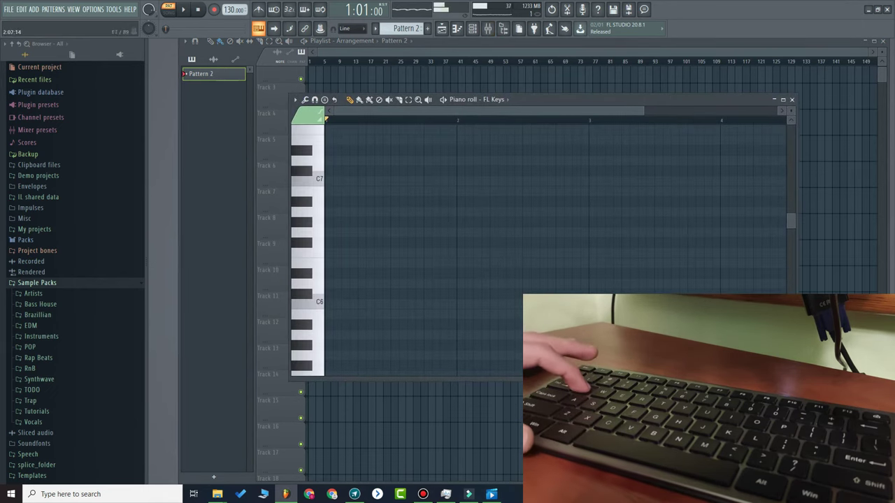
{"action": "scroll", "coordinate": [342, 292], "scroll_direction": "down", "scroll_amount": 5}
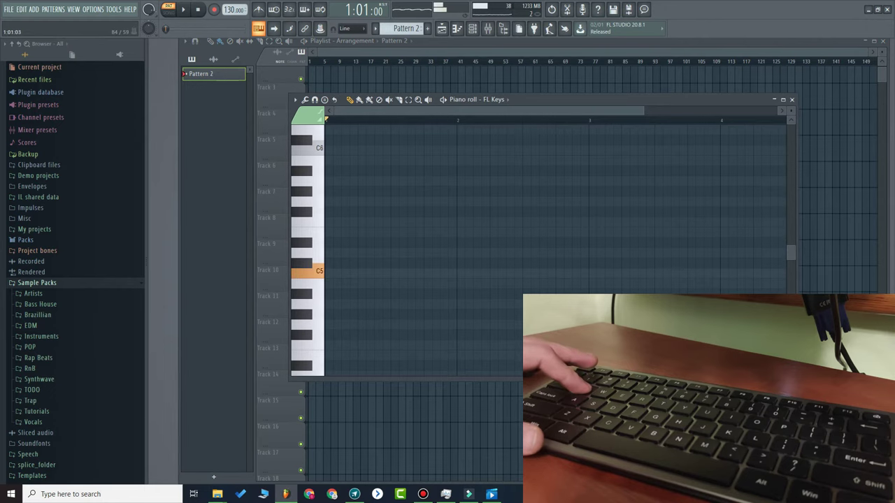
{"action": "key", "text": "x"}
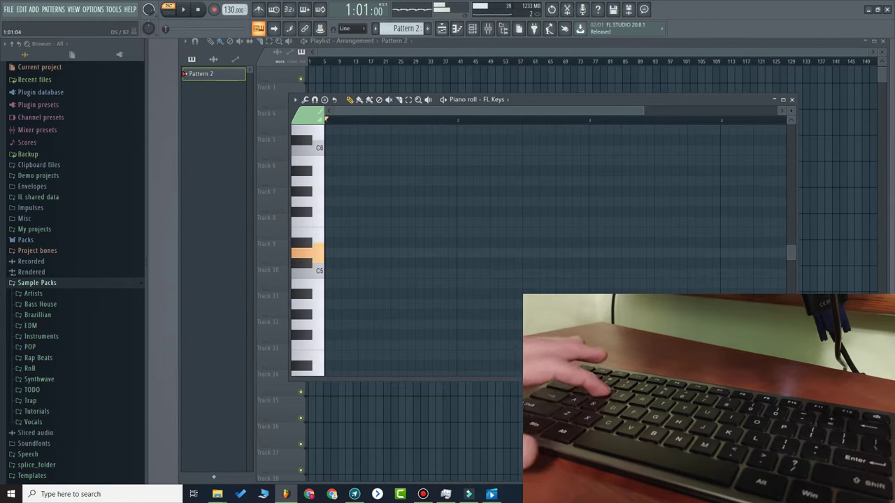
{"action": "key", "text": "c"}
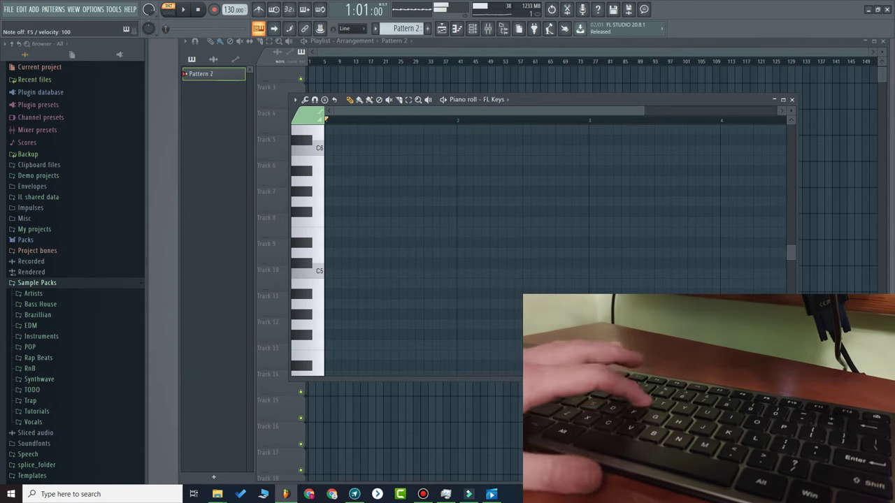
{"action": "key", "text": "x"}
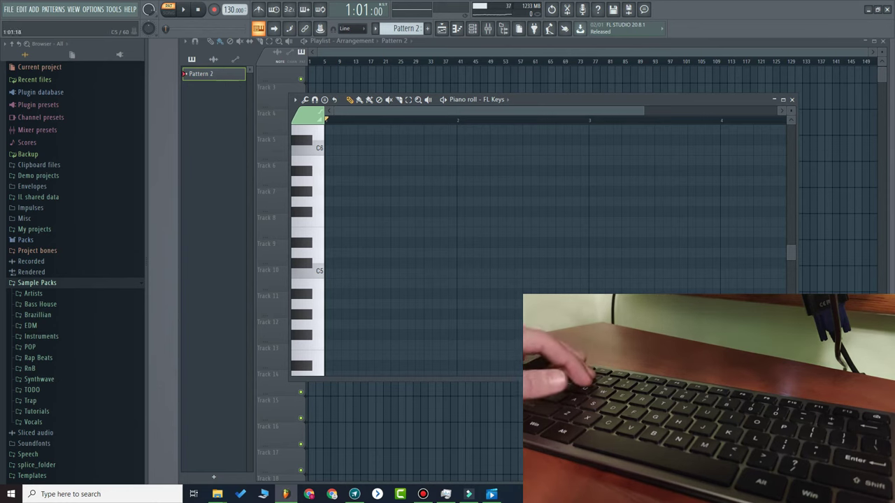
- Test the piano layout's black keys from C#5 upwards and compare them with the neighbouring white-key notes
{"action": "key", "text": "s"}
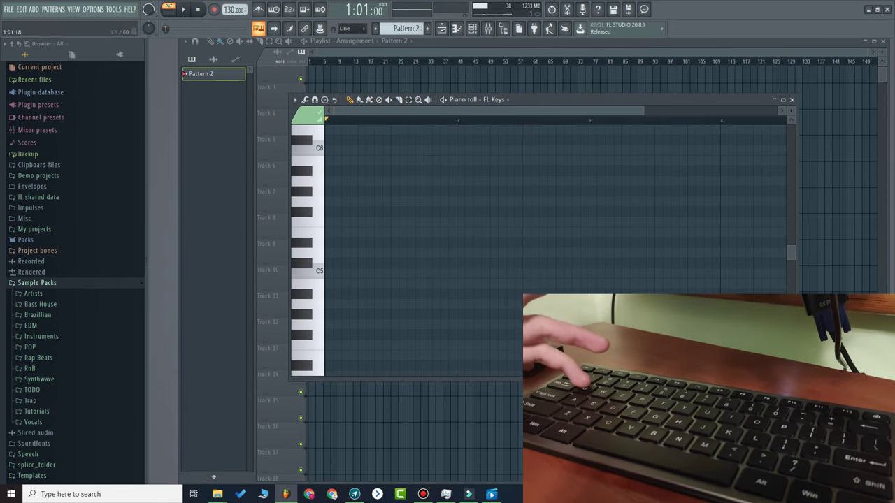
{"action": "key", "text": "s"}
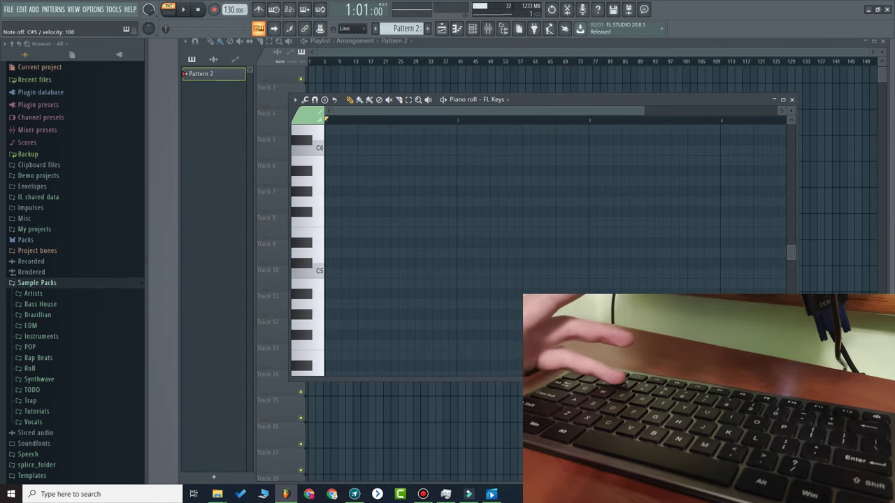
{"action": "key", "text": "d"}
{"action": "key", "text": "s"}
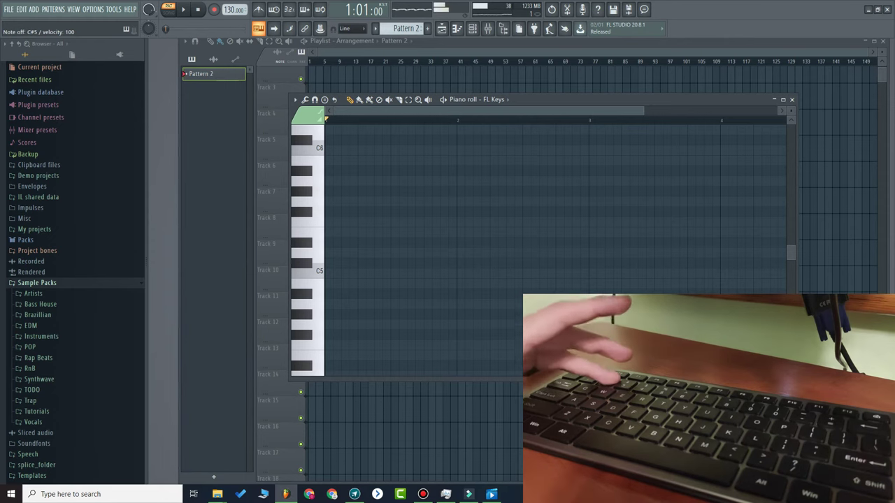
{"action": "key", "text": "d"}
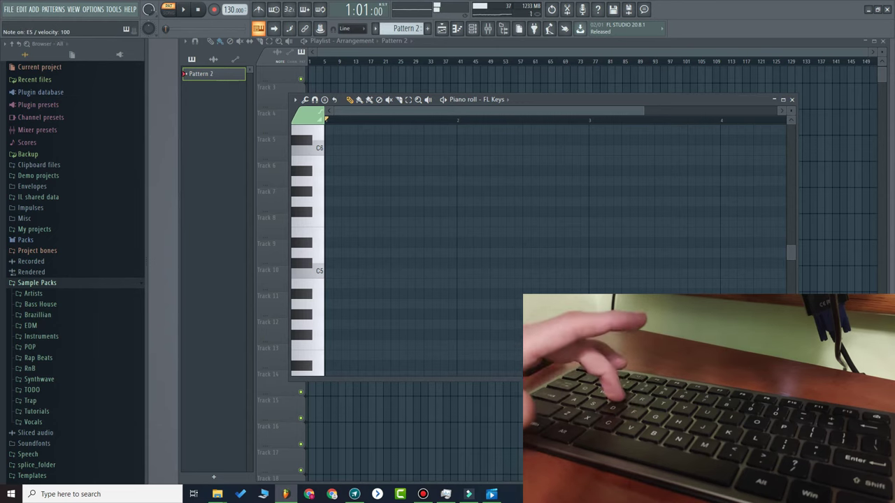
{"action": "key", "text": "c"}
{"action": "key", "text": "v"}
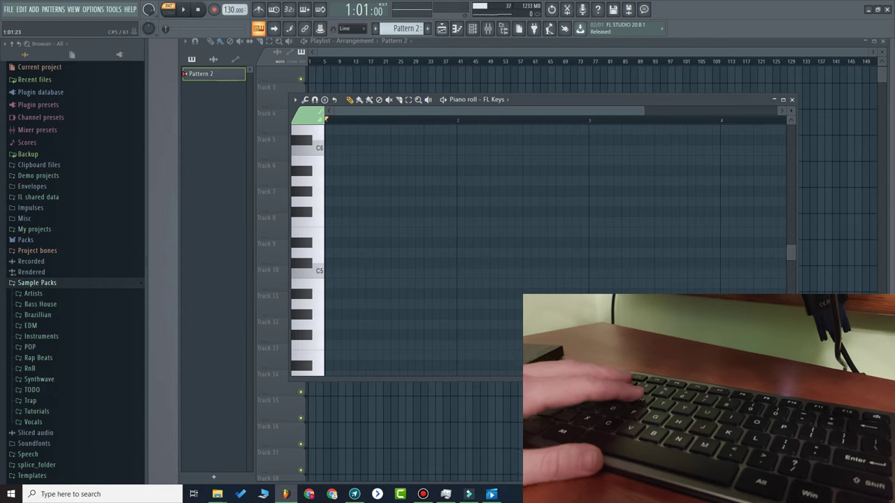
- Set the typing keyboard's note layout to Major
{"action": "right_click", "coordinate": [257, 29]}
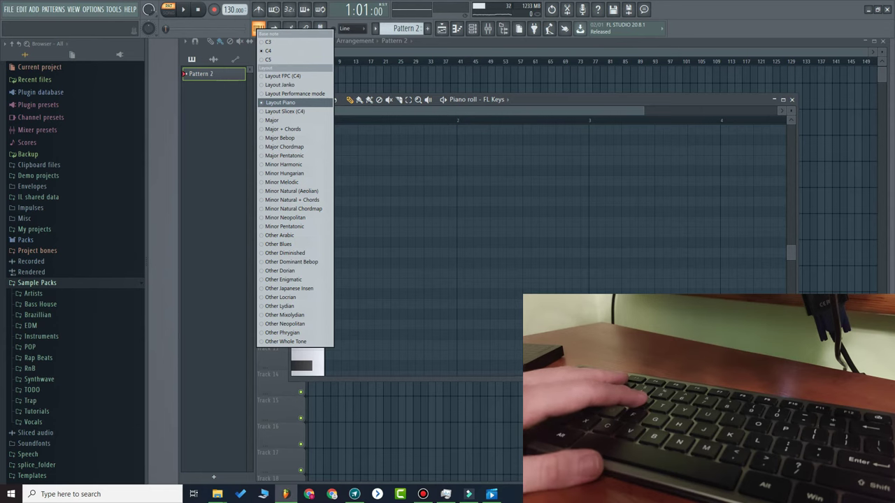
{"action": "key", "text": "Down"}
{"action": "key", "text": "Down"}
{"action": "key", "text": "Down"}
{"action": "key", "text": "Down"}
{"action": "key", "text": "Down"}
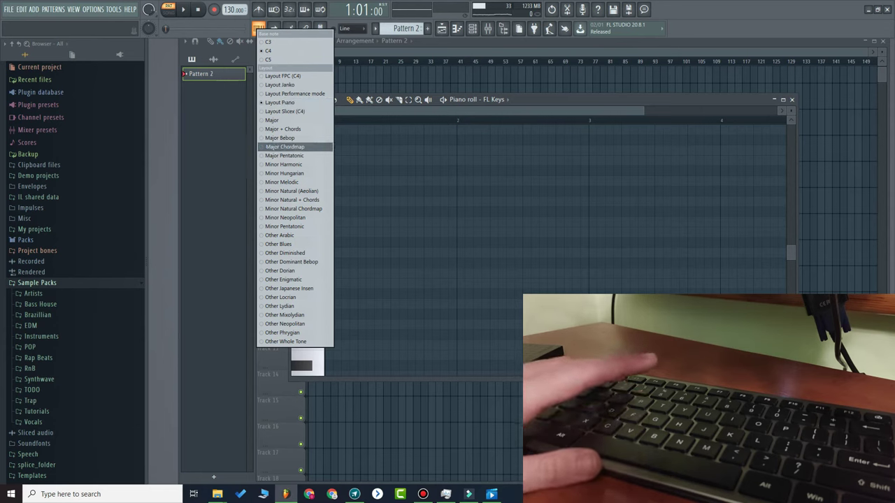
{"action": "key", "text": "Up"}
{"action": "key", "text": "Up"}
{"action": "key", "text": "Up"}
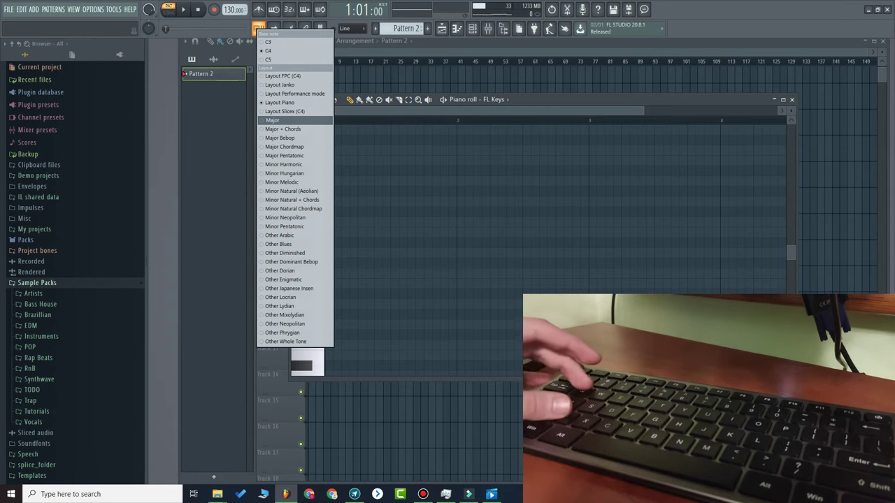
{"action": "key", "text": "Return"}
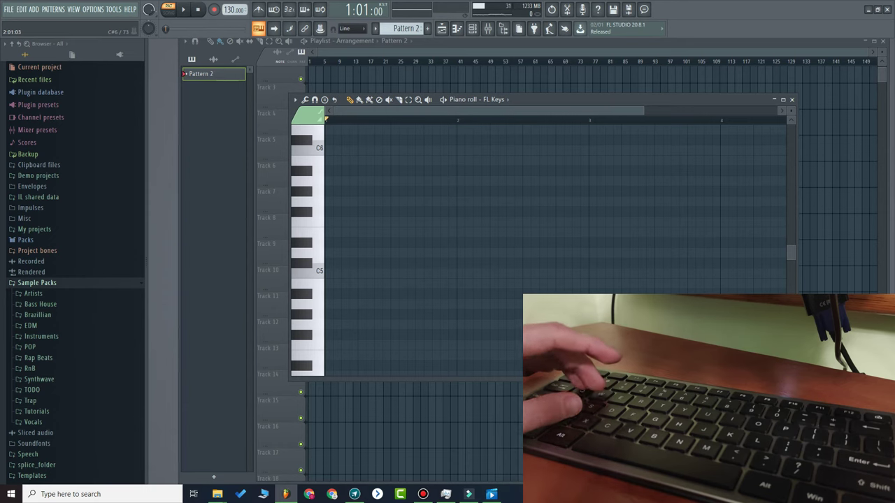
- Test the Major layout by playing C6 and D6, with the C6 to C7 range in view on the piano roll
{"action": "key", "text": "q"}
{"action": "key", "text": "w"}
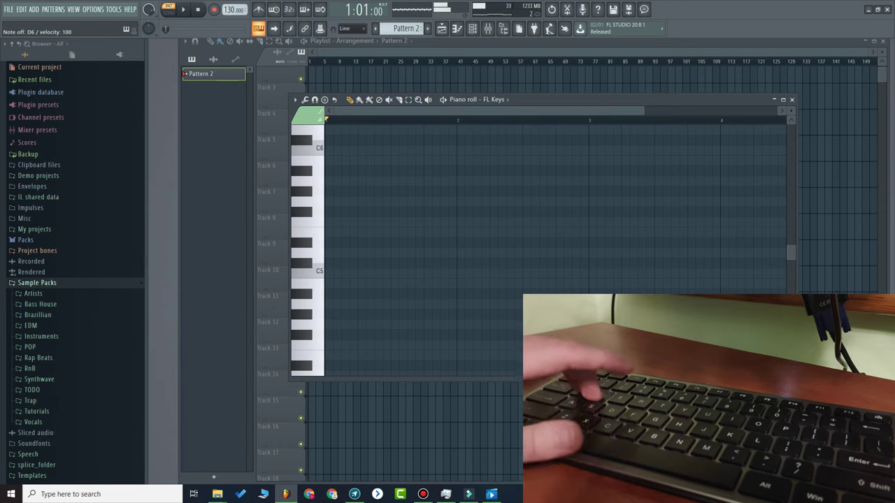
{"action": "scroll", "coordinate": [469, 186], "scroll_direction": "up", "scroll_amount": 1}
{"action": "scroll", "coordinate": [553, 245], "scroll_direction": "up", "scroll_amount": 5}
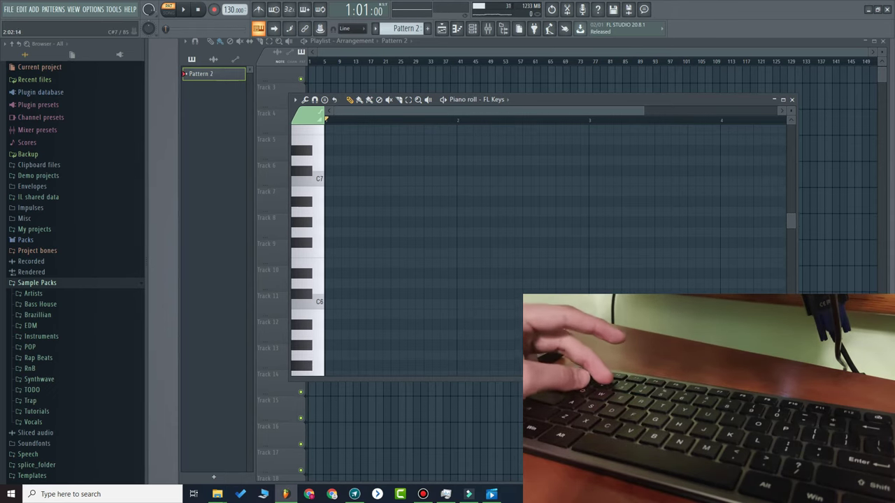
{"action": "key", "text": "q"}
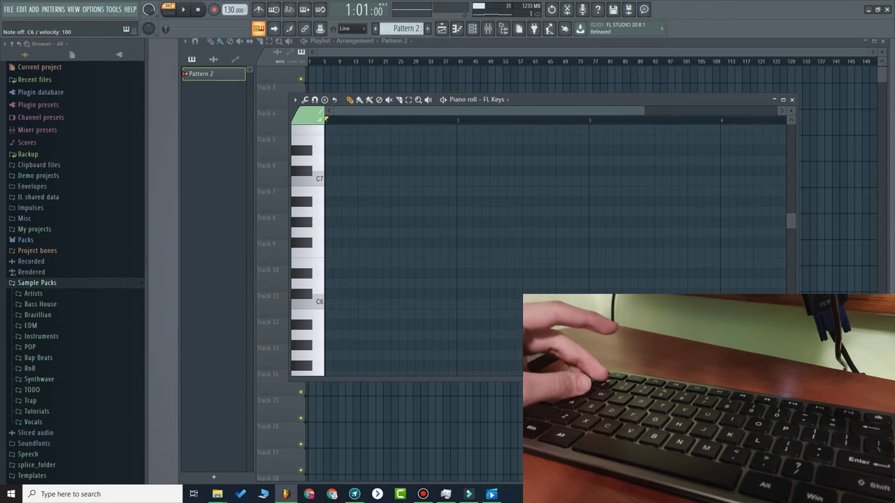
{"action": "key", "text": "q"}
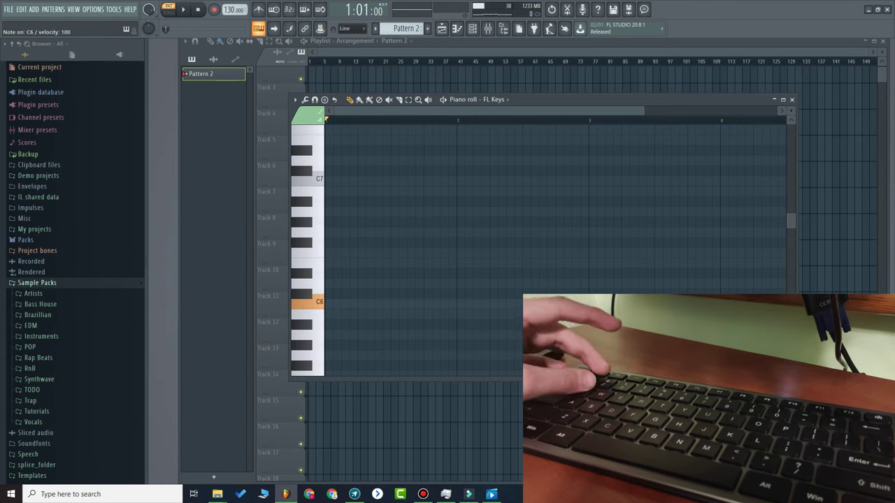
- Compare the Major layout's octaves by playing C6 against C7 and D6 against D7
{"action": "key", "text": "2"}
{"action": "key", "text": "z"}
{"action": "key", "text": "z"}
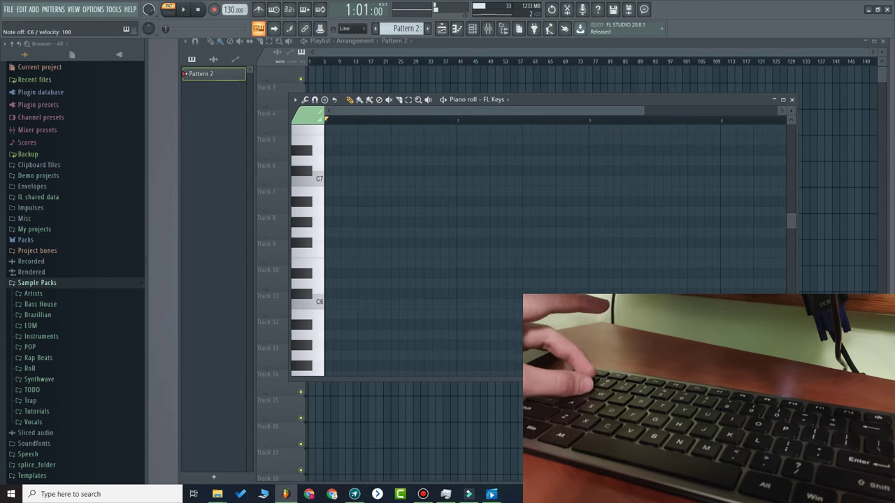
{"action": "key", "text": "z"}
{"action": "key", "text": "q"}
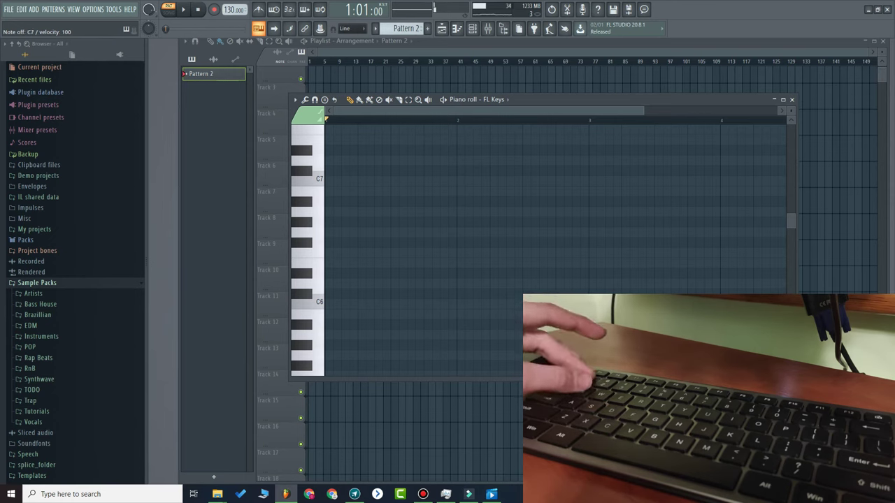
{"action": "key", "text": "x"}
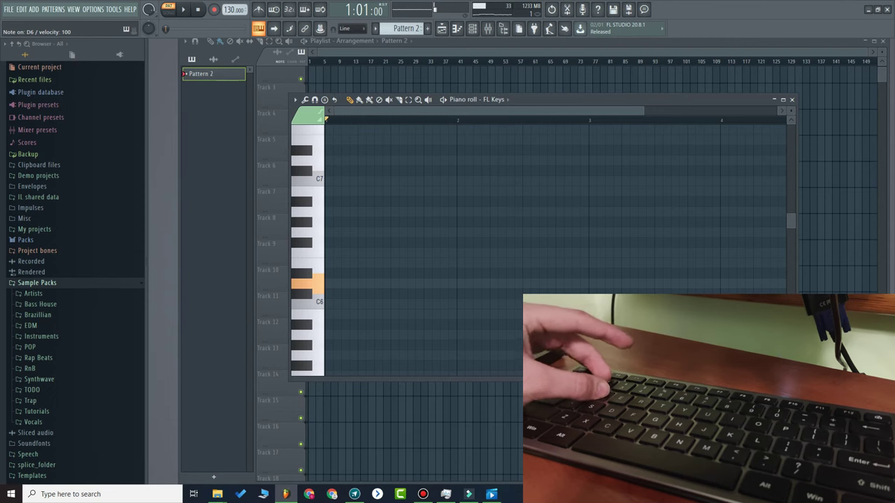
{"action": "key", "text": "w"}
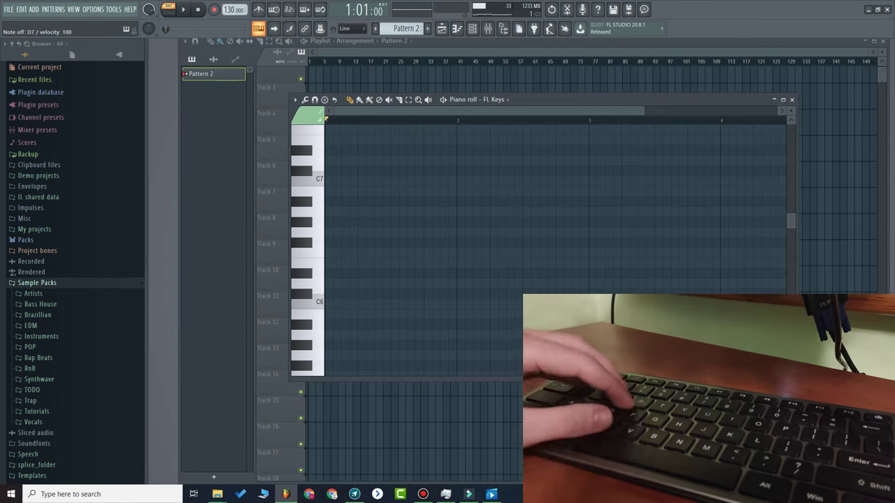
- Look through the scale layouts for the typing keyboard and set its note layout to Slicex (C4)
{"action": "right_click", "coordinate": [258, 28]}
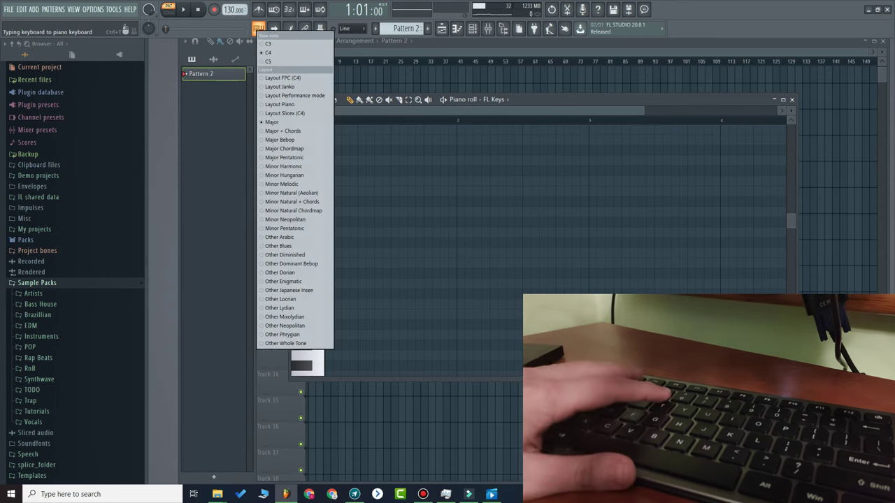
{"action": "key", "text": "Up"}
{"action": "key", "text": "Up"}
{"action": "key", "text": "Up"}
{"action": "key", "text": "Up"}
{"action": "key", "text": "Up"}
{"action": "key", "text": "Up"}
{"action": "key", "text": "Up"}
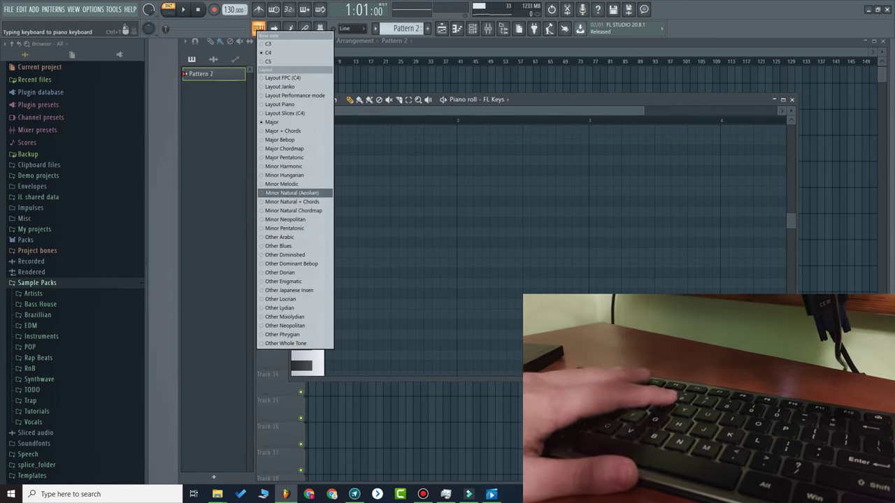
{"action": "key", "text": "Up"}
{"action": "key", "text": "Up"}
{"action": "key", "text": "Up"}
{"action": "key", "text": "Up"}
{"action": "key", "text": "Up"}
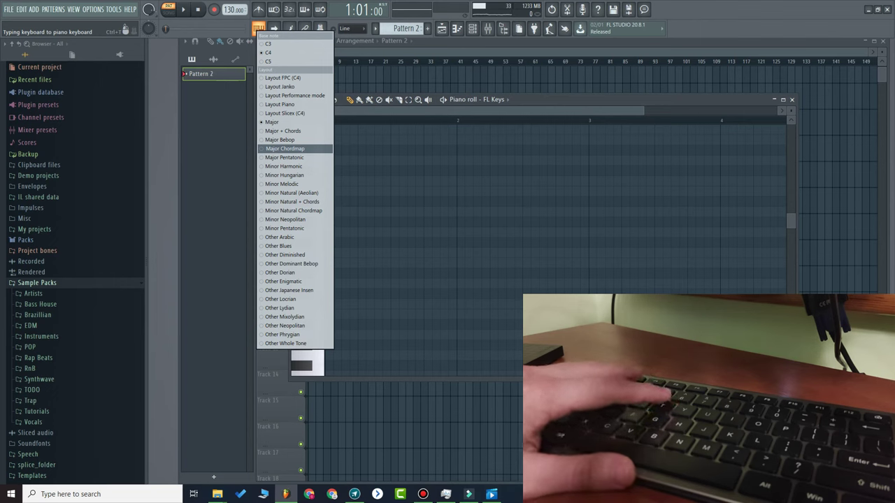
{"action": "key", "text": "Up"}
{"action": "key", "text": "Up"}
{"action": "key", "text": "Up"}
{"action": "key", "text": "Up"}
{"action": "key", "text": "Up"}
{"action": "key", "text": "Down"}
{"action": "key", "text": "Down"}
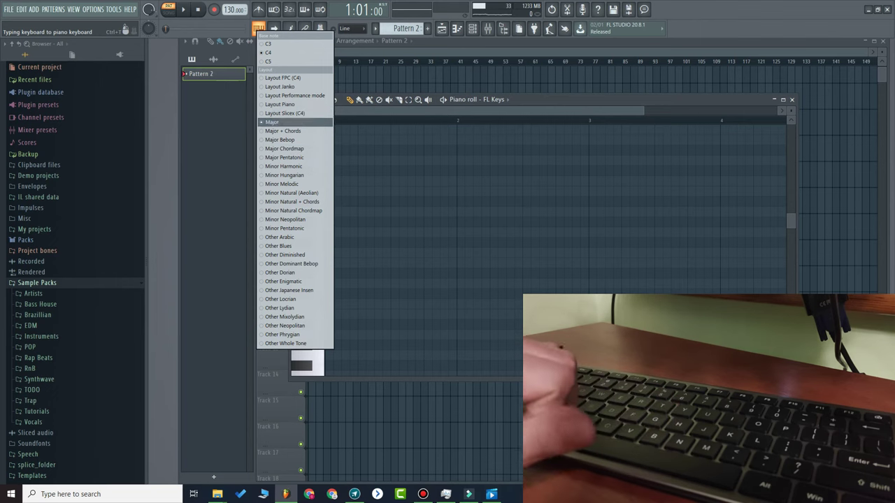
{"action": "key", "text": "Up"}
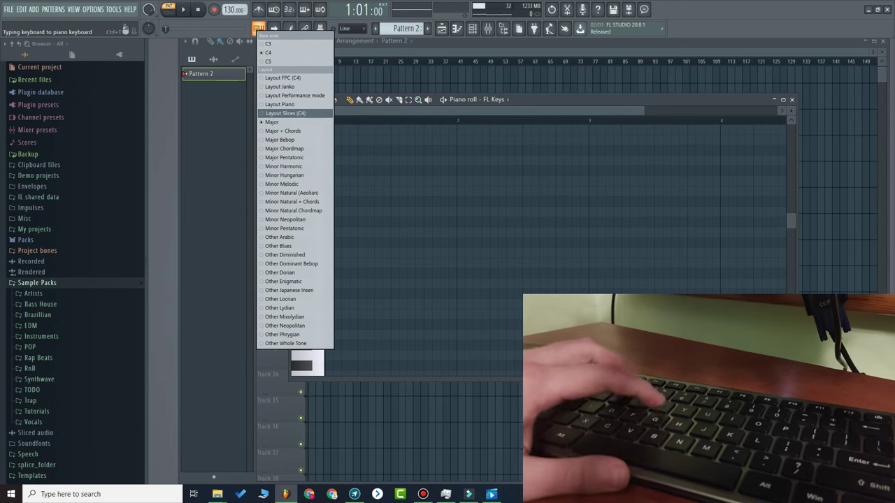
{"action": "key", "text": "Return"}
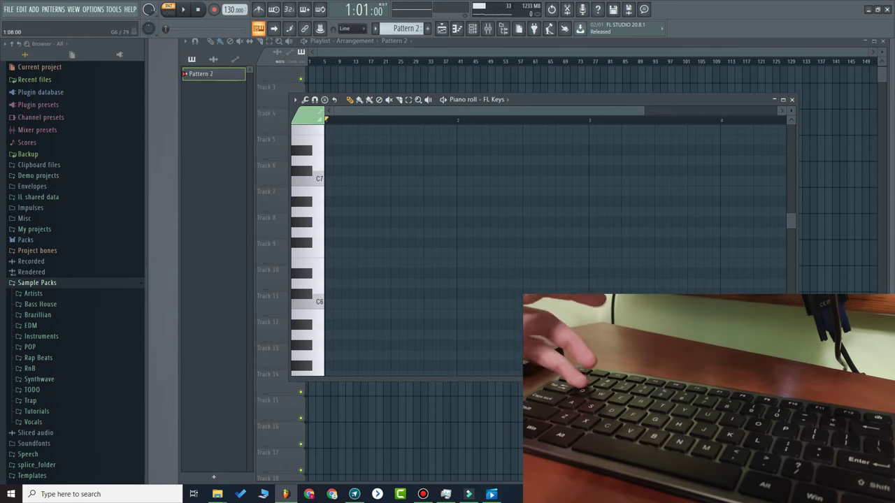
- Test the Slicex layout by playing a run of neighbouring notes, with the C5 to C6 range in view on the piano roll
{"action": "scroll", "coordinate": [555, 250], "scroll_direction": "down", "scroll_amount": 4}
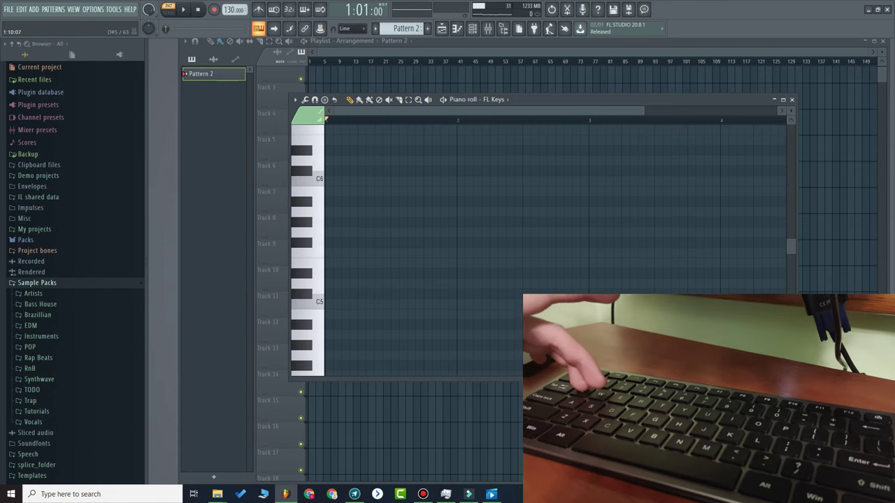
{"action": "key", "text": "e"}
{"action": "scroll", "coordinate": [555, 250], "scroll_direction": "up", "scroll_amount": 2}
{"action": "key", "text": "e"}
{"action": "key", "text": "r"}
{"action": "key", "text": "5"}
{"action": "key", "text": "t"}
{"action": "key", "text": "6"}
{"action": "key", "text": "y"}
{"action": "key", "text": "7"}
{"action": "key", "text": "u"}
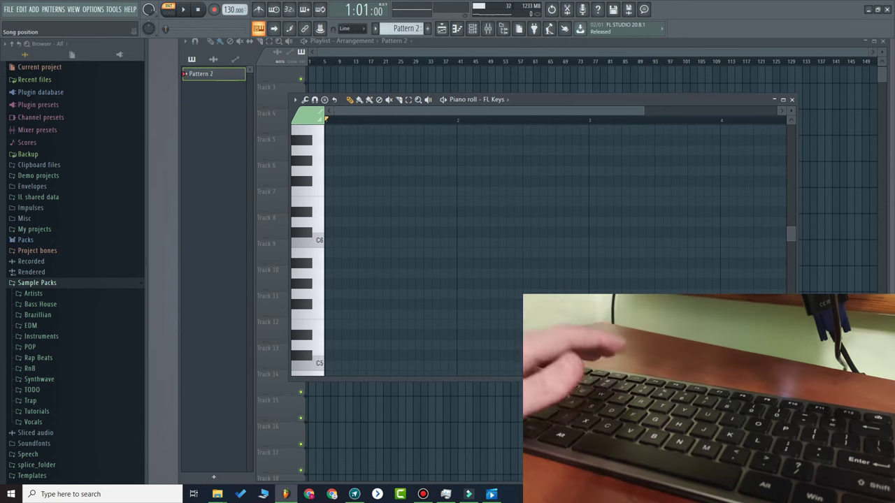
- Set the typing keyboard's note layout to Performance mode
{"action": "right_click", "coordinate": [258, 28]}
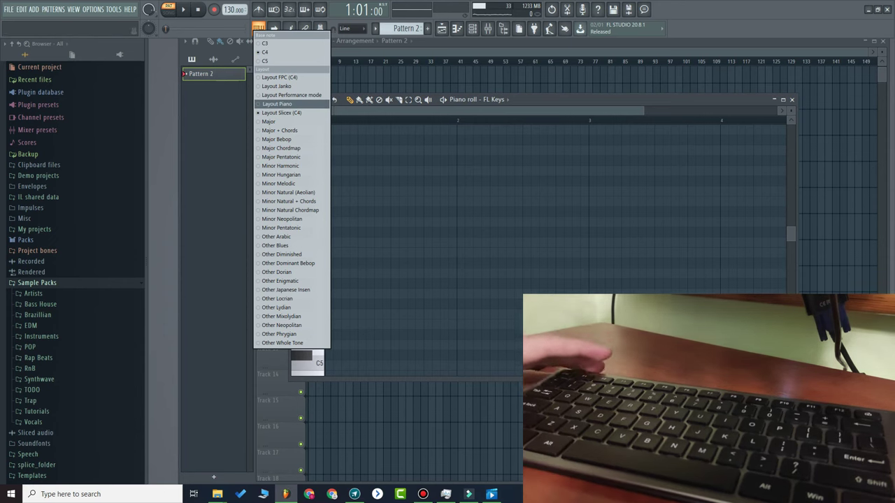
{"action": "left_click", "coordinate": [292, 95]}
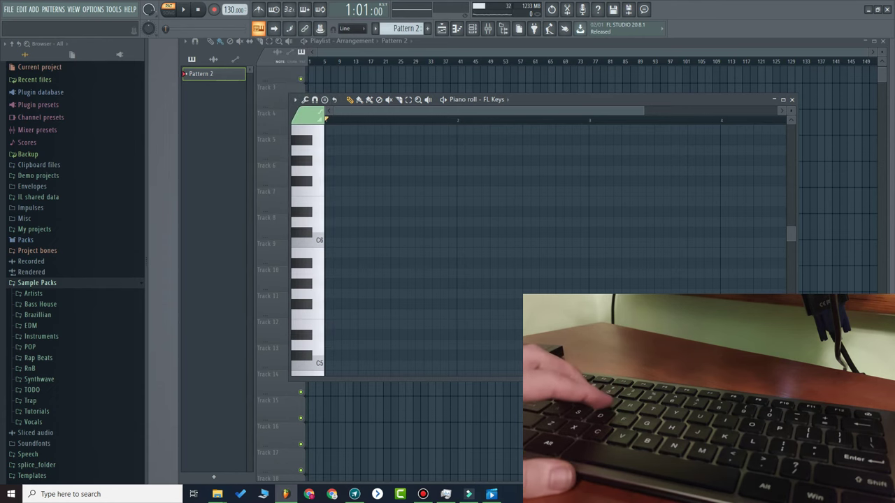